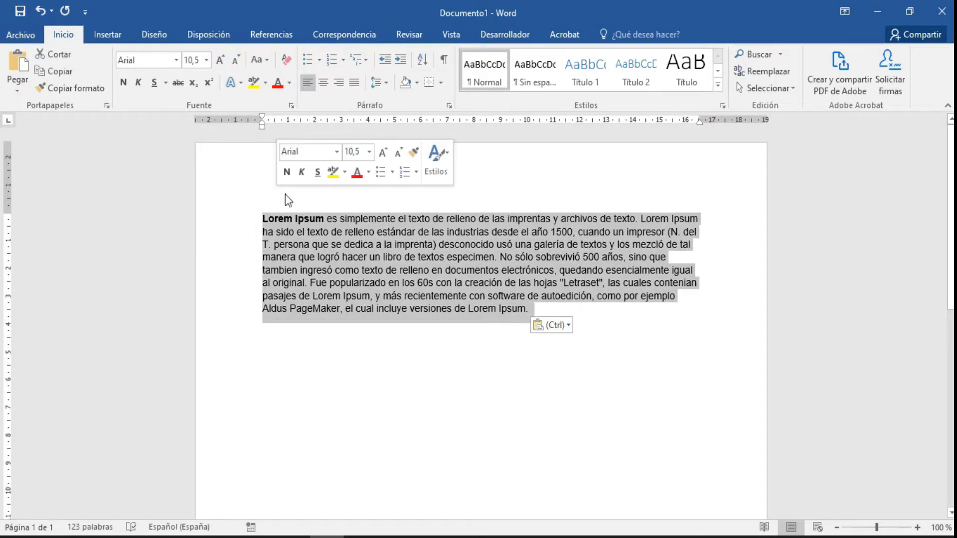
Step: Apply the Normal style and then the Énfasis style to the whole Lorem Ipsum paragraph
click(496, 80)
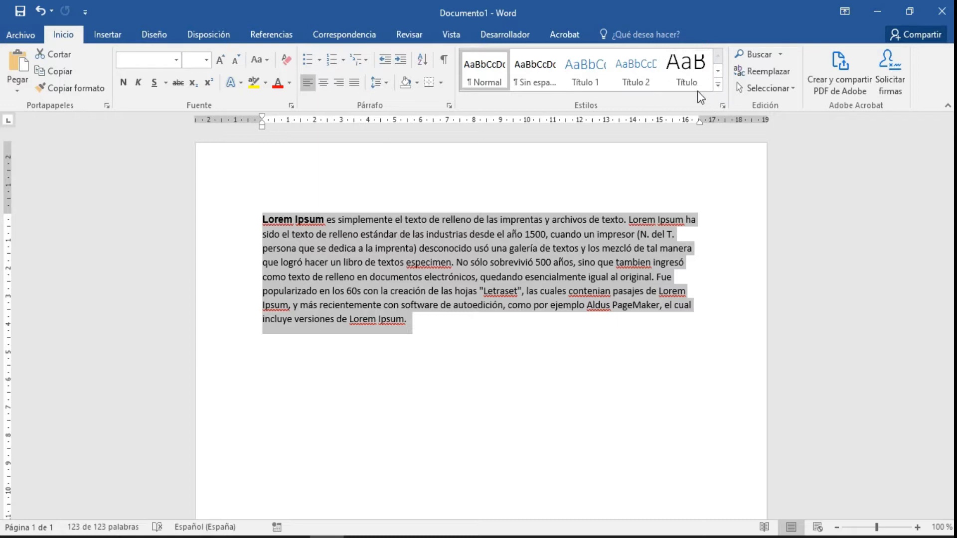
click(718, 88)
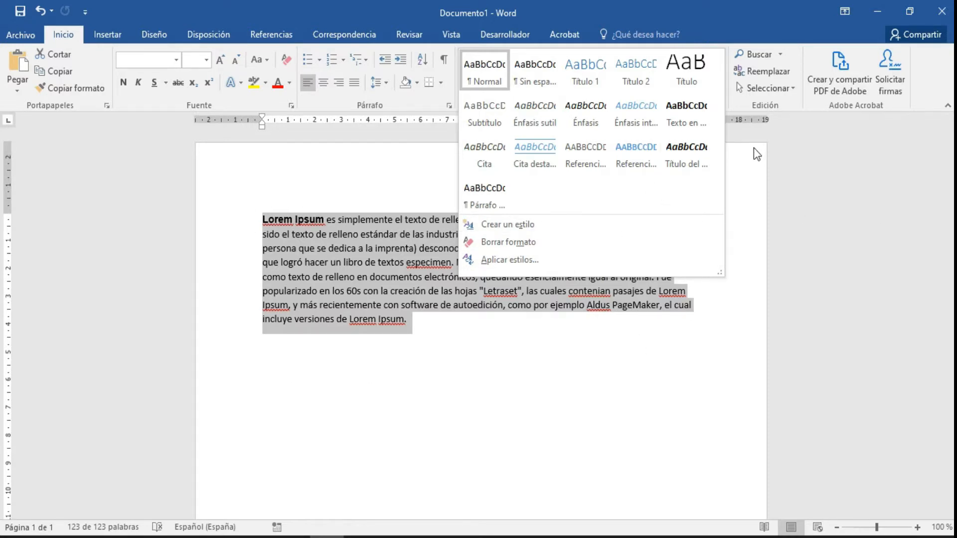
click(600, 122)
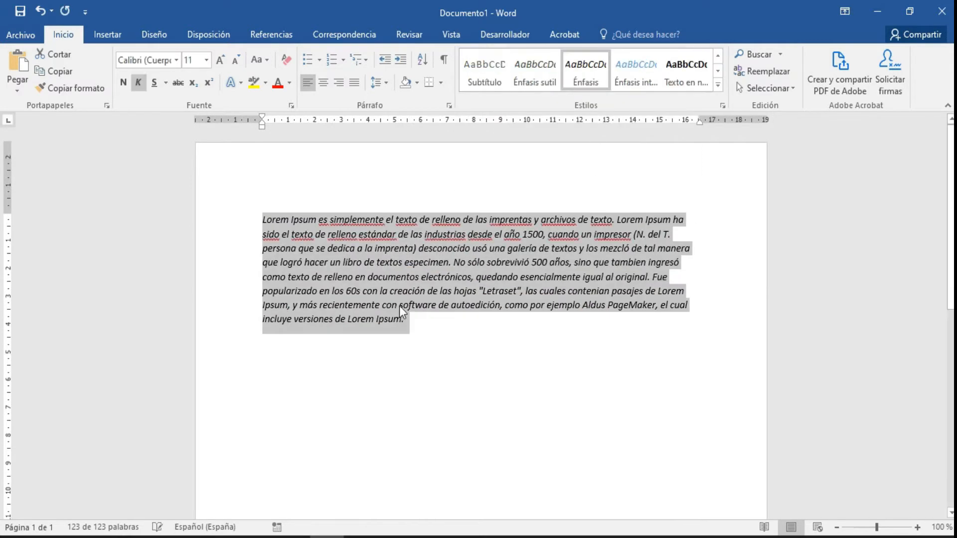
click(483, 334)
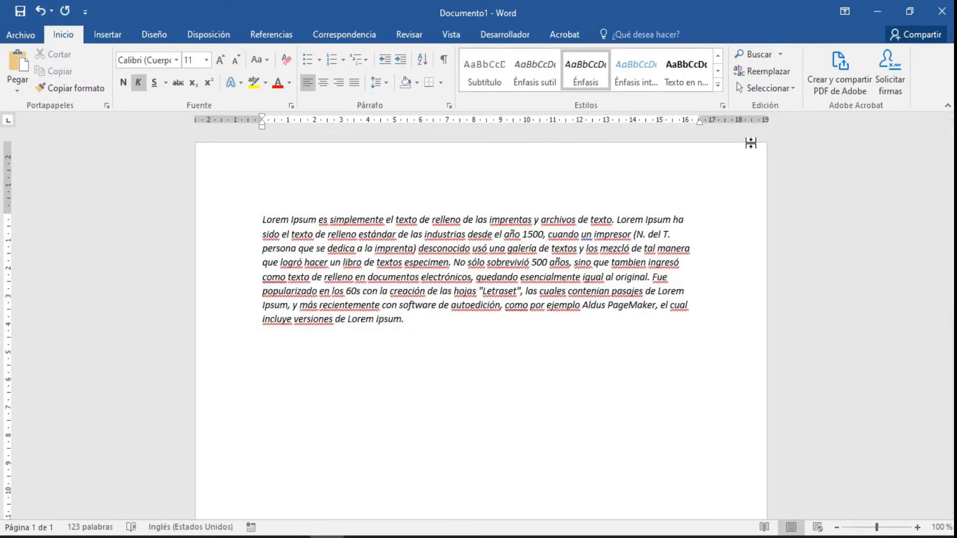
Step: Find the text "hoja" in the document with the Buscar y reemplazar dialog, keeping the dialog clear of the paragraph
click(769, 50)
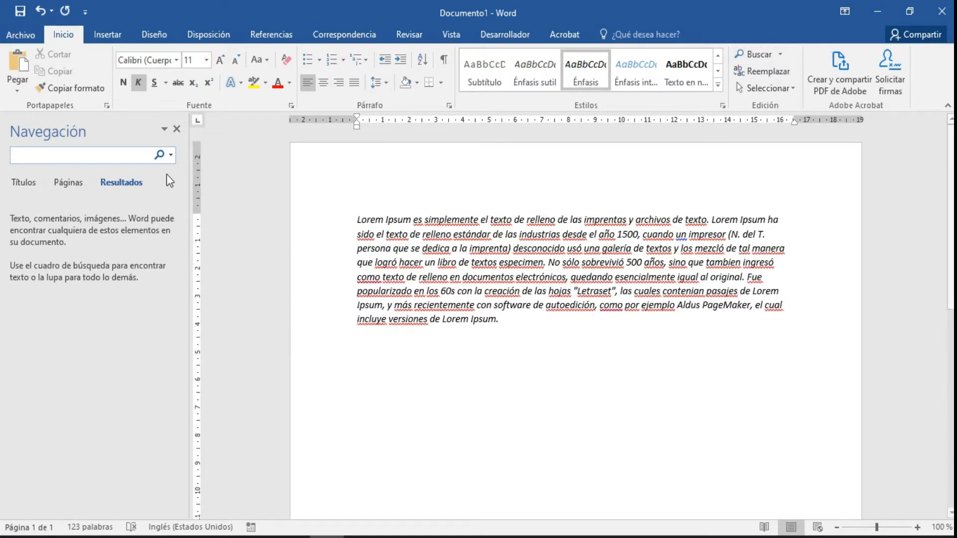
click(177, 129)
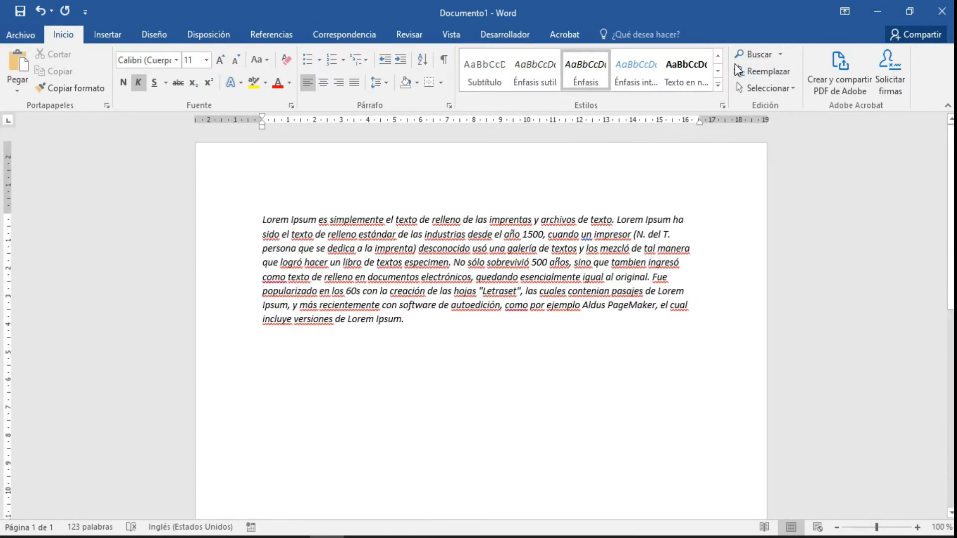
click(763, 71)
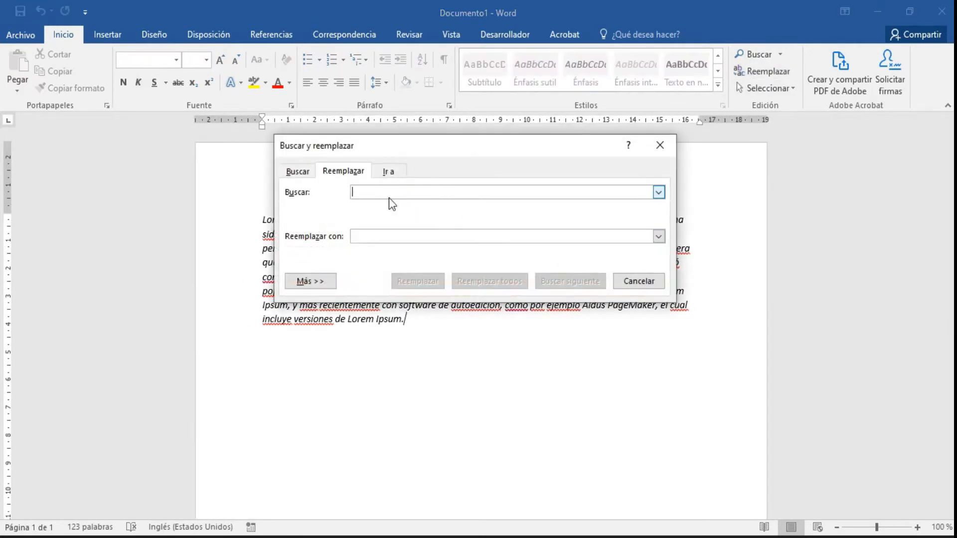
click(302, 172)
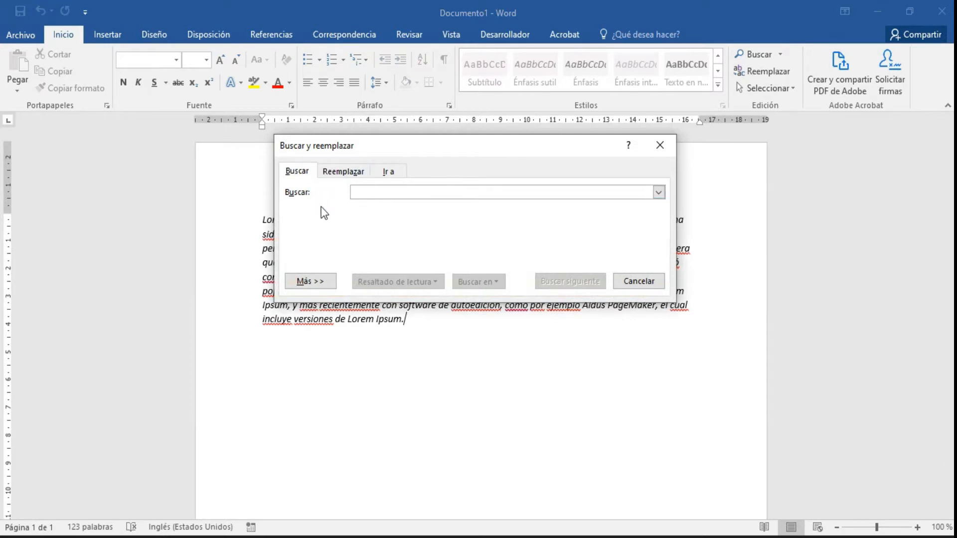
drag(419, 147, 542, 355)
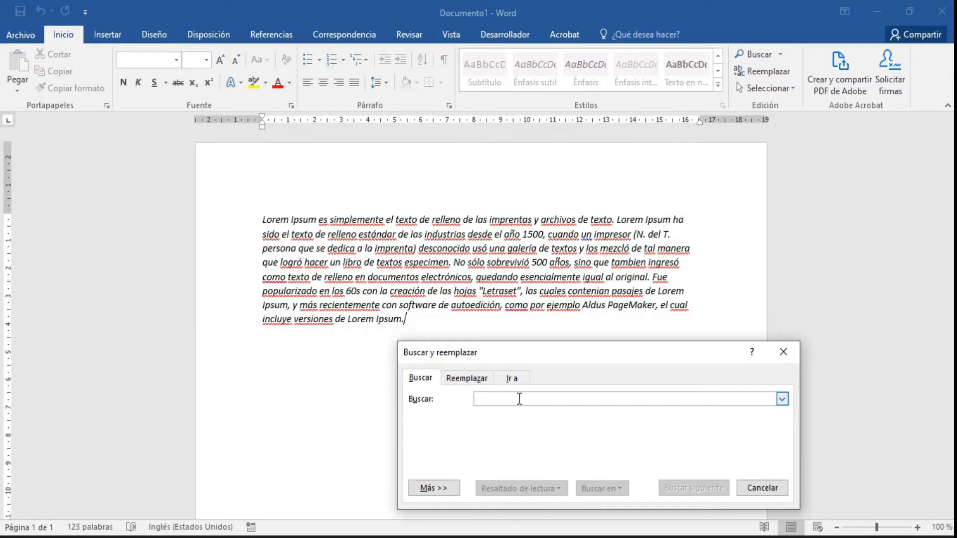
text(hojA)
key(BackSpace)
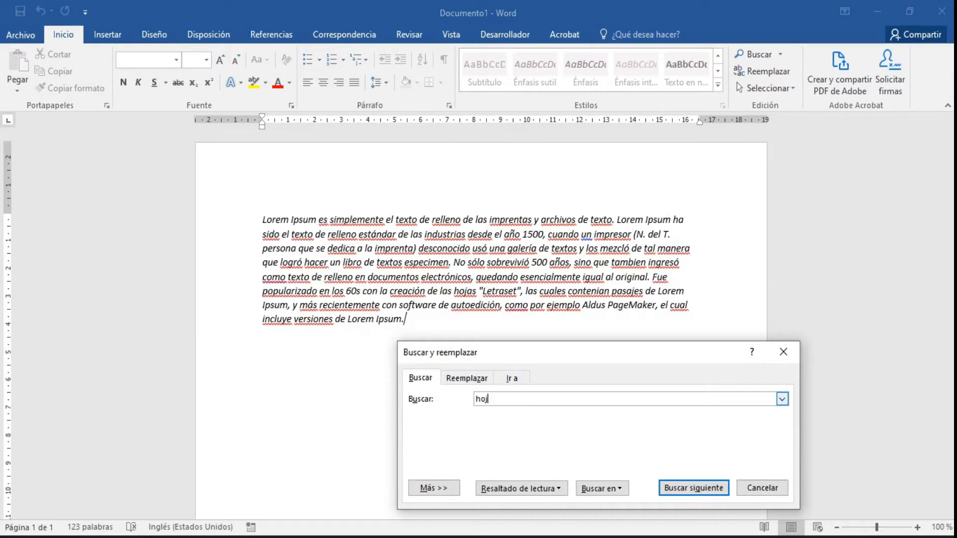
key(Return)
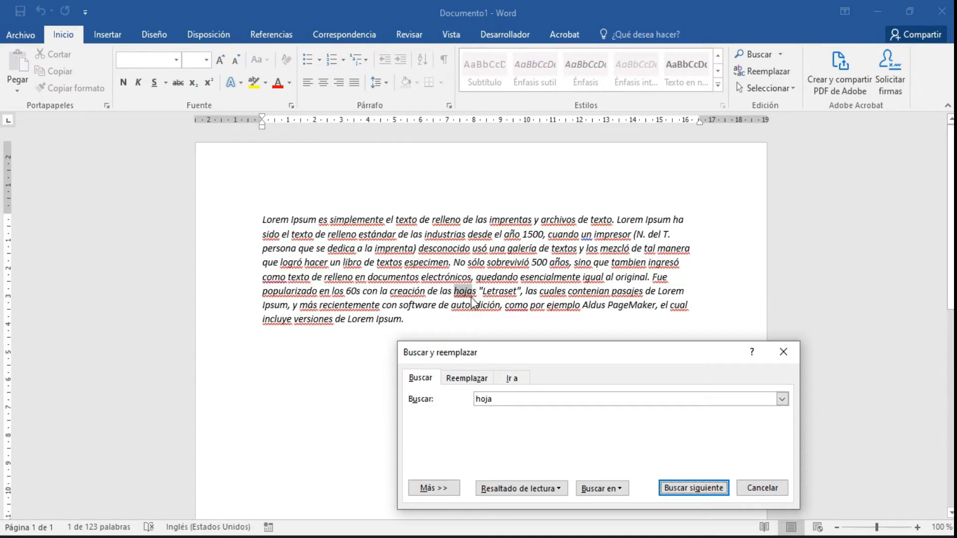
click(792, 352)
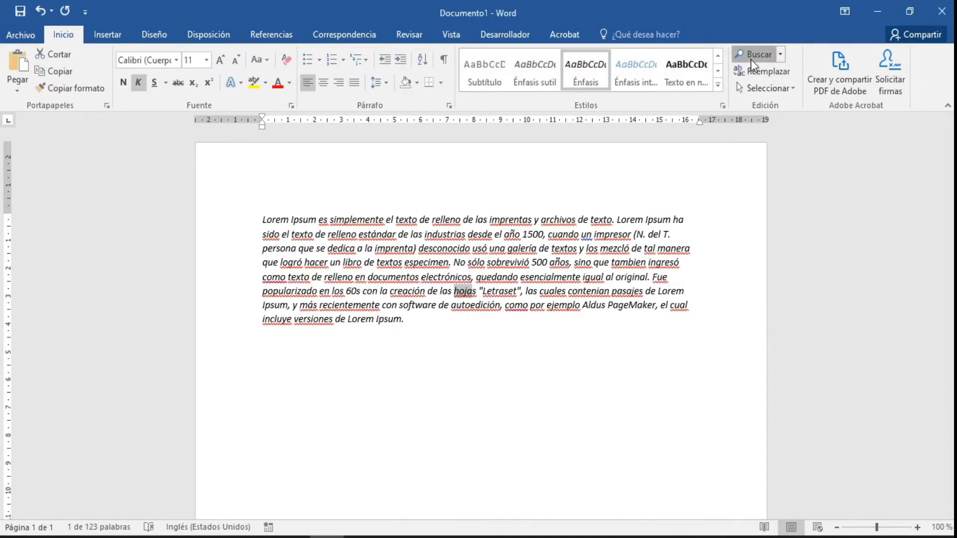
Step: Show the "hoja" search results in the Navegación pane alongside the document
click(751, 56)
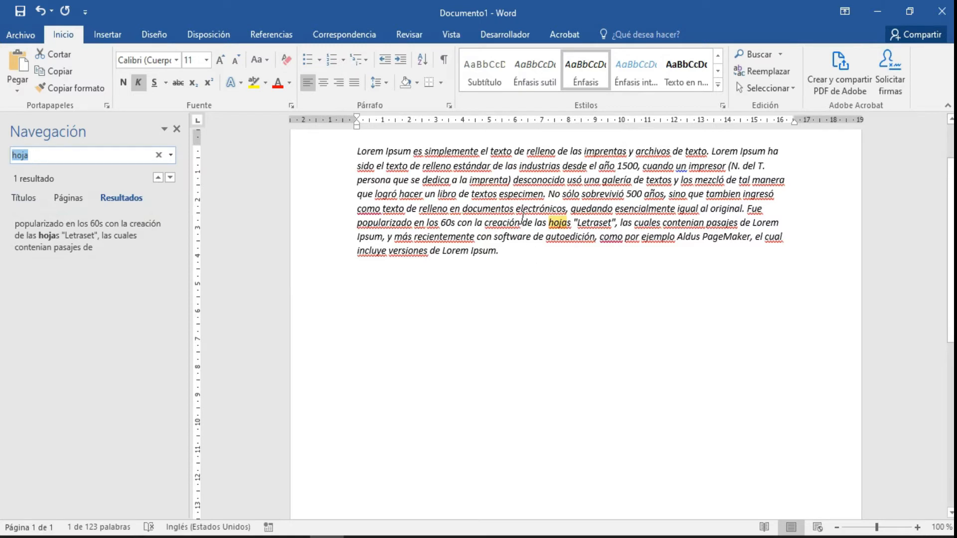
click(579, 370)
scroll(580, 349, up, 3)
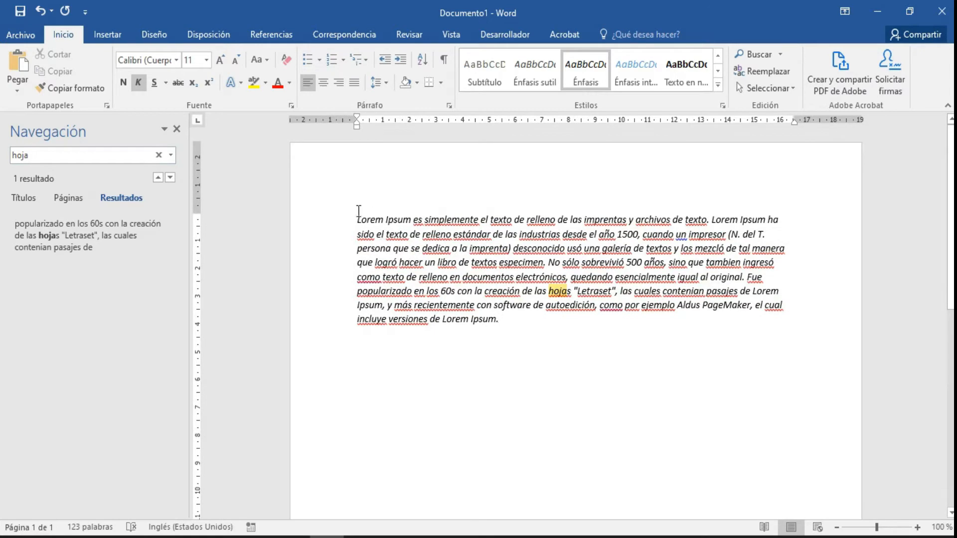
Step: Apply the Título 1 style to the paragraph's first line and split it into its own paragraph
drag(358, 215, 559, 365)
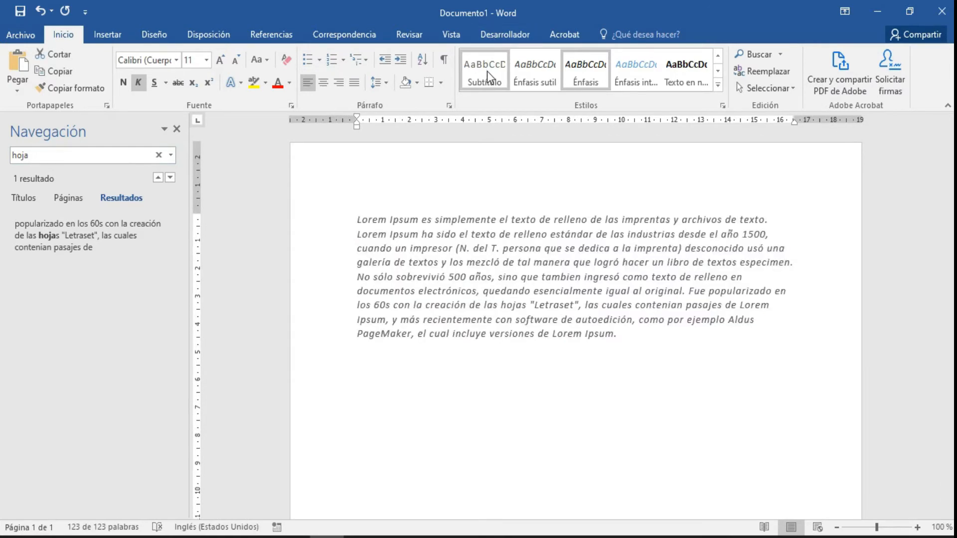
click(719, 57)
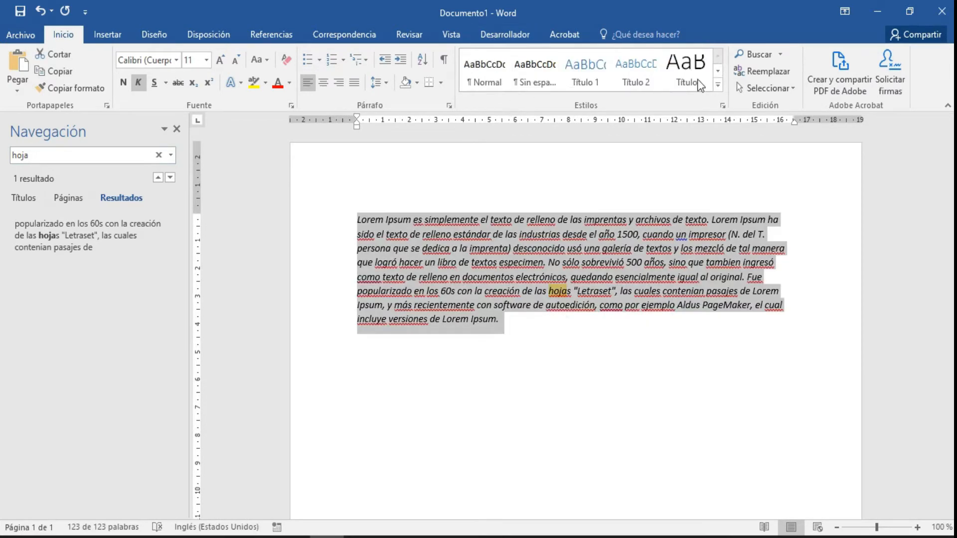
click(509, 219)
drag(358, 219, 775, 211)
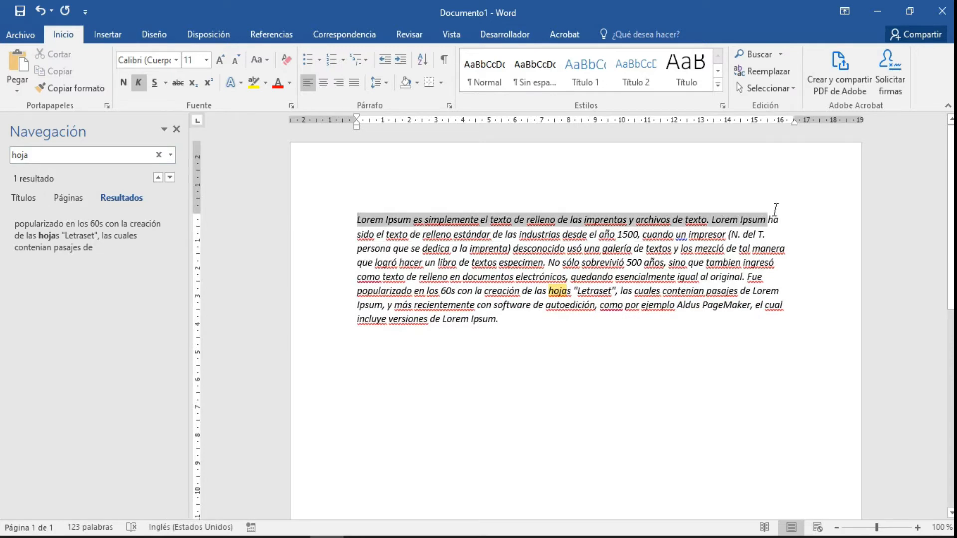
click(596, 72)
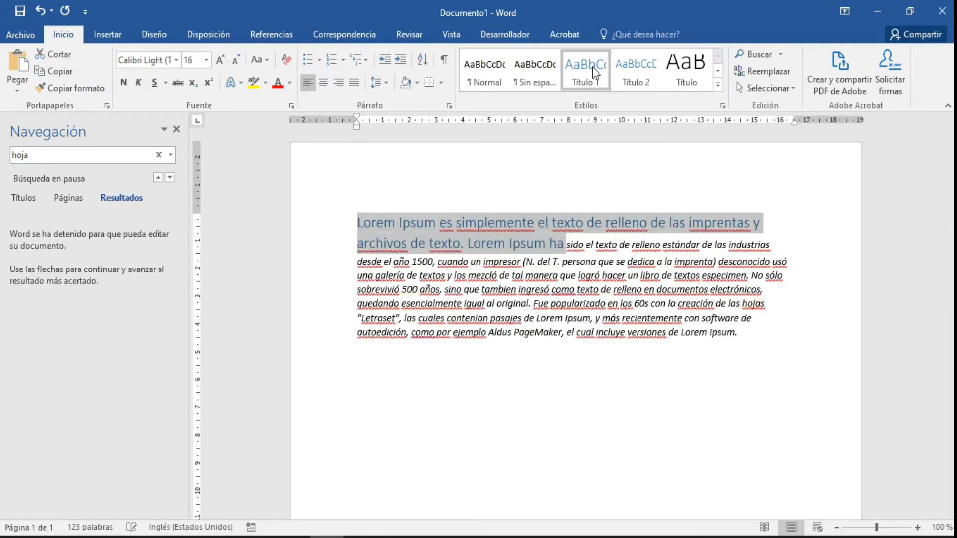
click(569, 248)
key(Return)
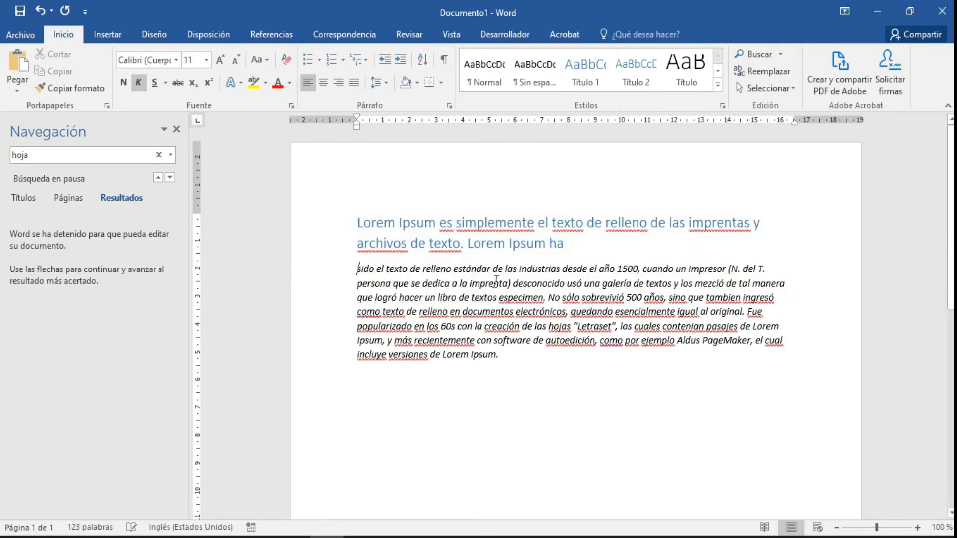
Step: Apply the Título 2 style to the line starting "sido el texto de relleno" and split it from the remaining text
click(342, 270)
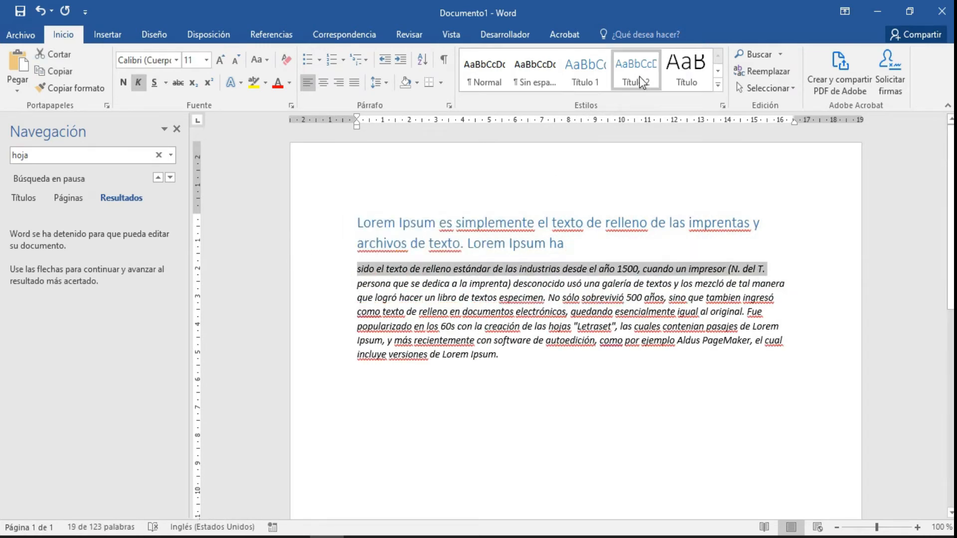
click(643, 83)
click(411, 268)
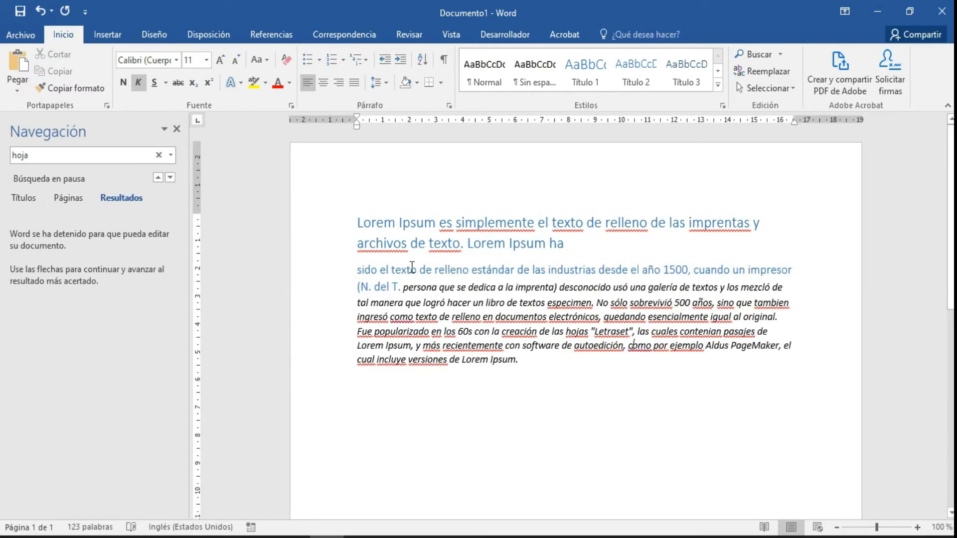
click(403, 289)
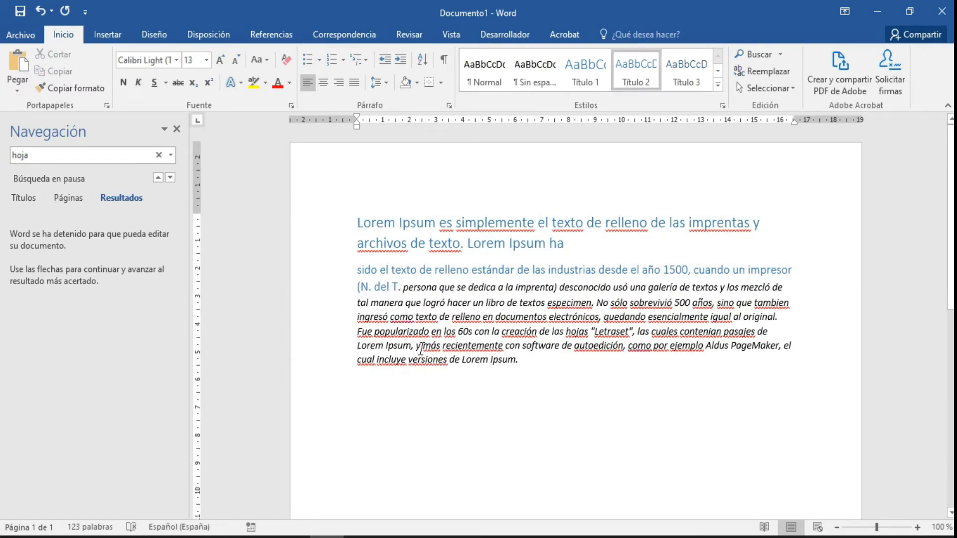
key(Return)
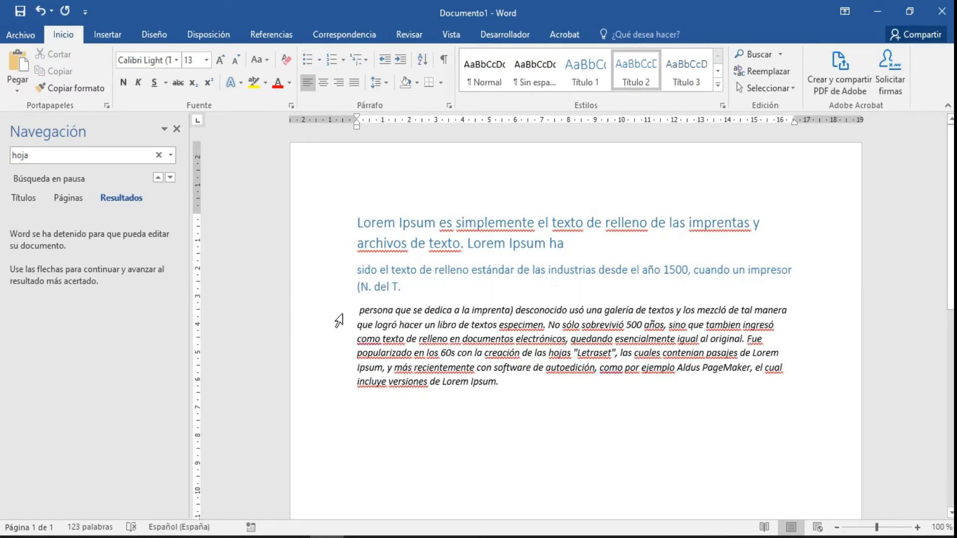
drag(341, 314, 346, 386)
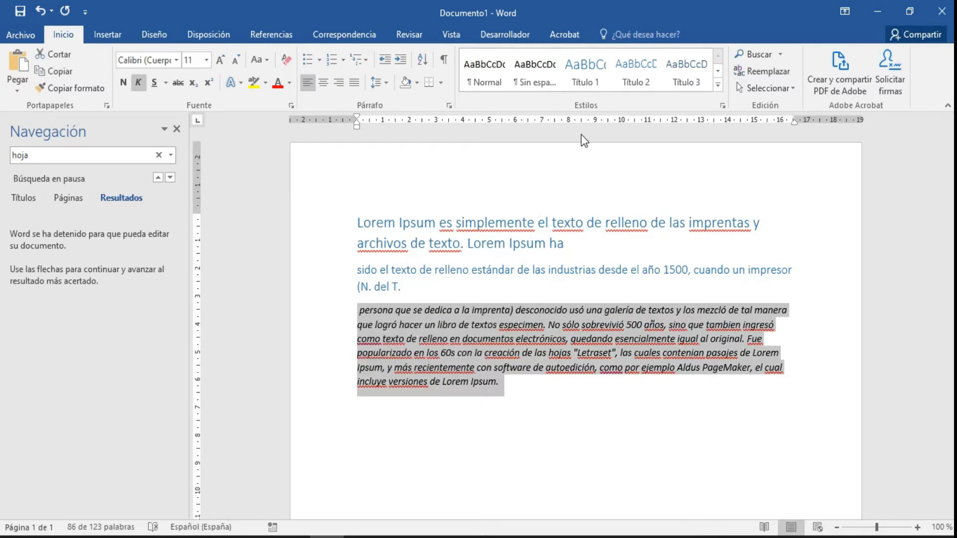
click(585, 406)
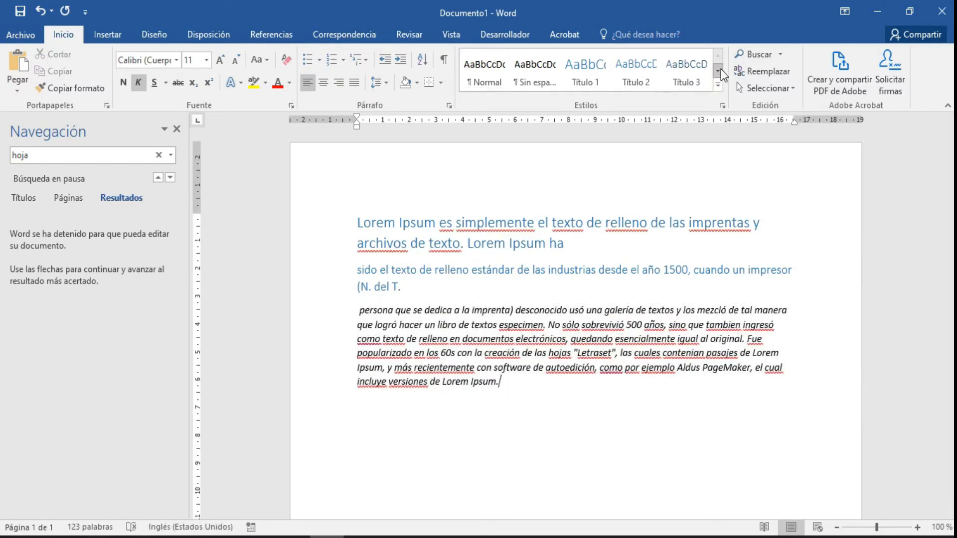
drag(325, 224, 339, 294)
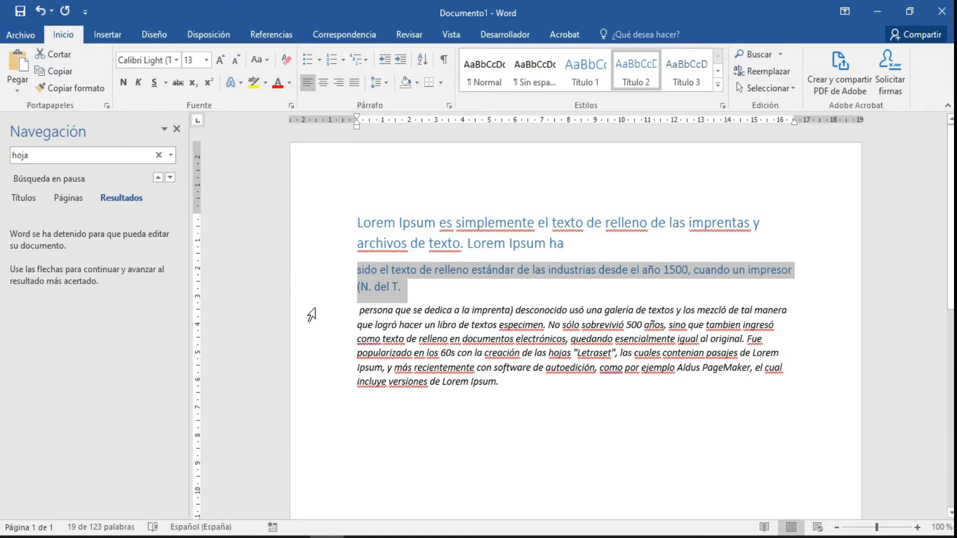
drag(323, 310, 323, 363)
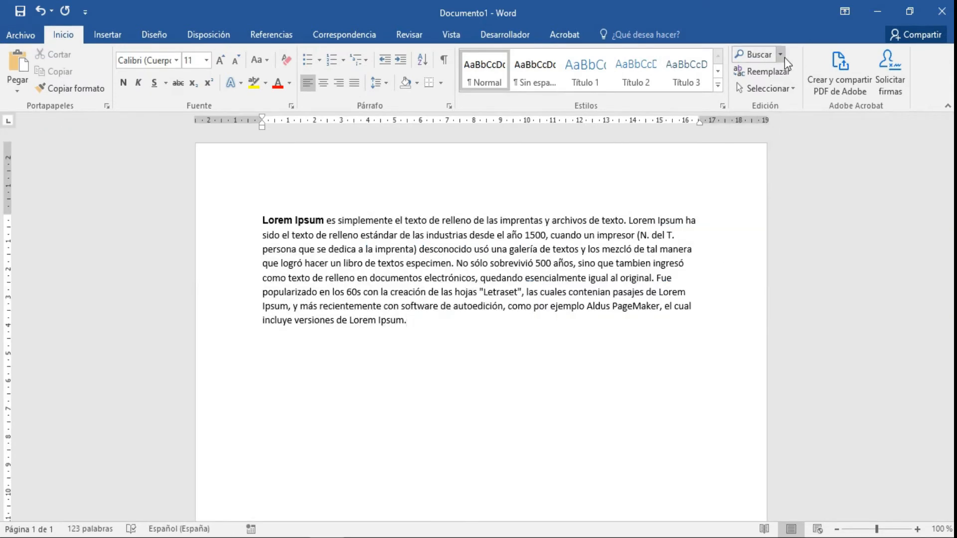
Step: Replace all occurrences of "hojas" with "arbol" in the document and select the replaced word to check it
click(780, 54)
click(783, 73)
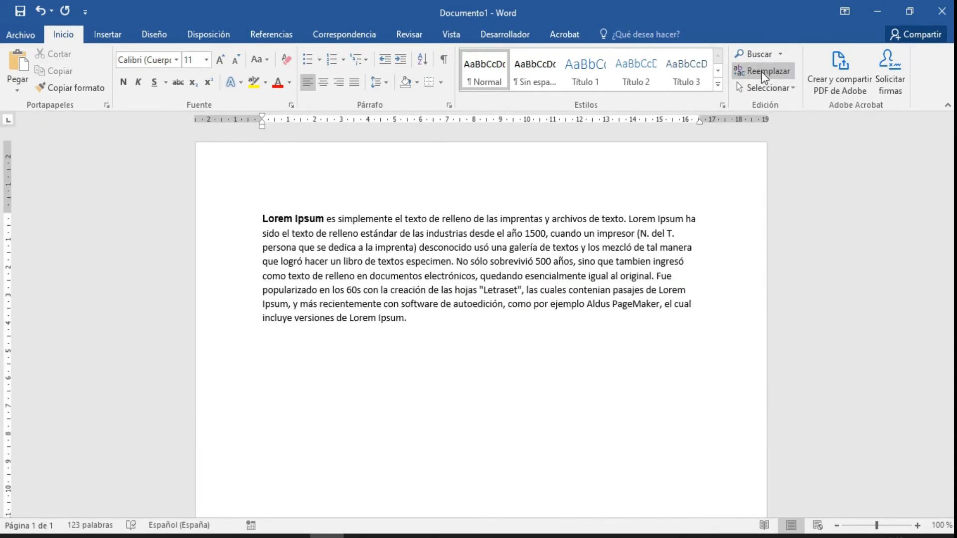
click(762, 70)
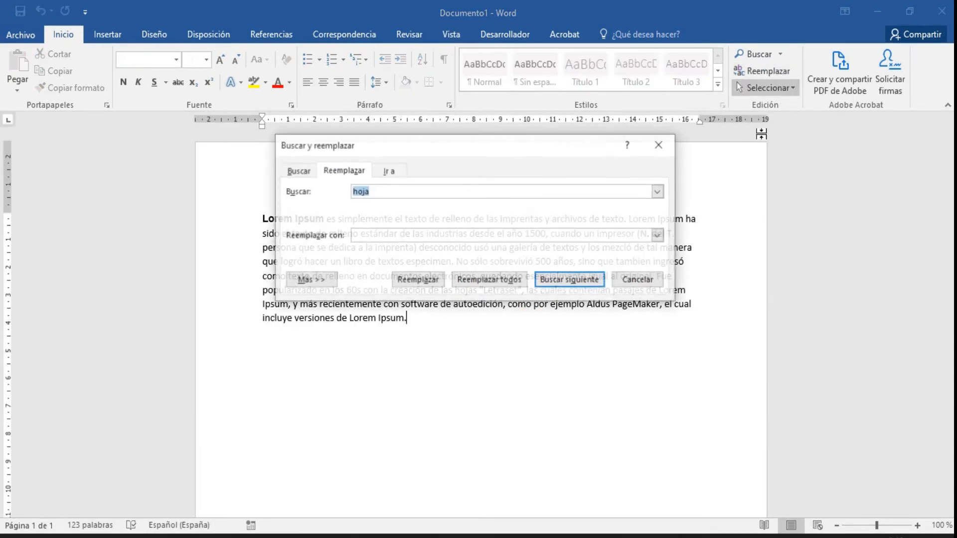
drag(552, 149, 638, 354)
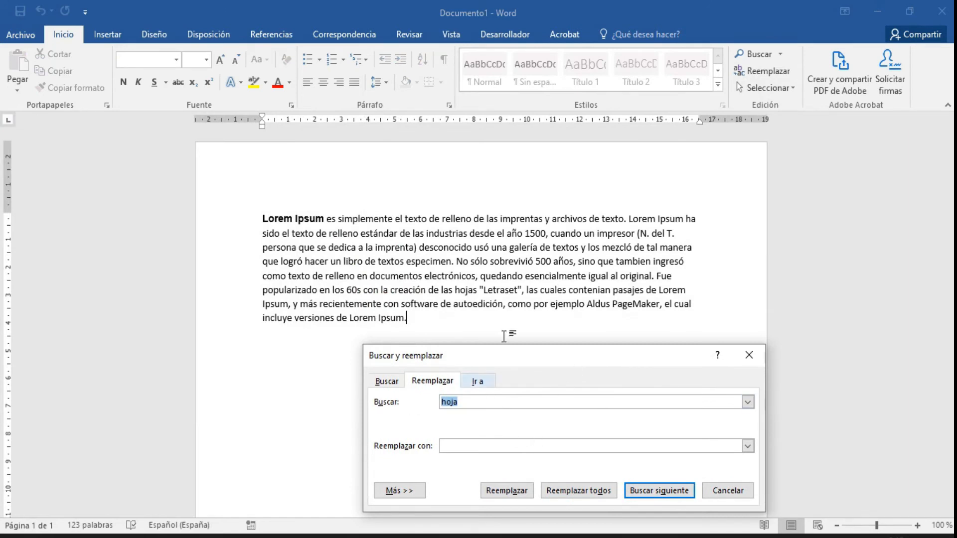
click(471, 402)
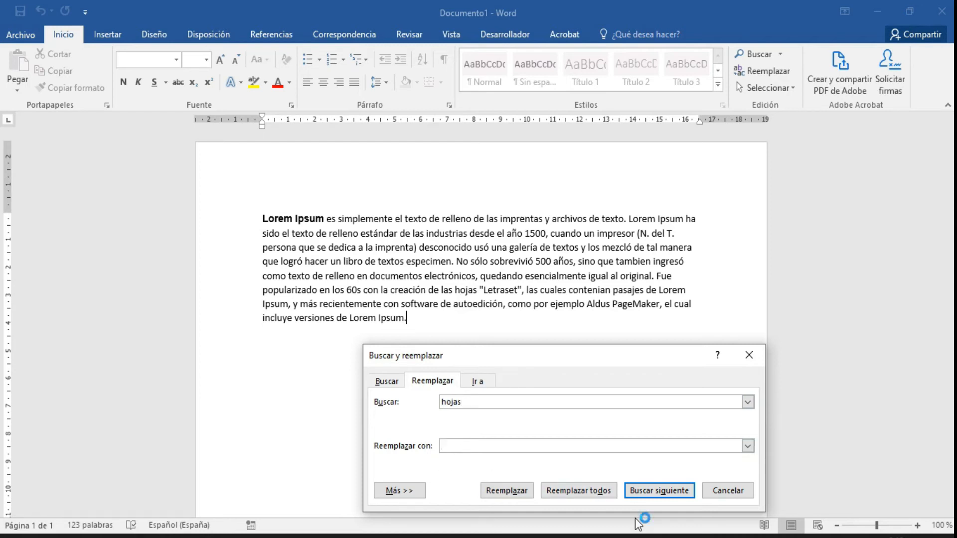
text(arbol)
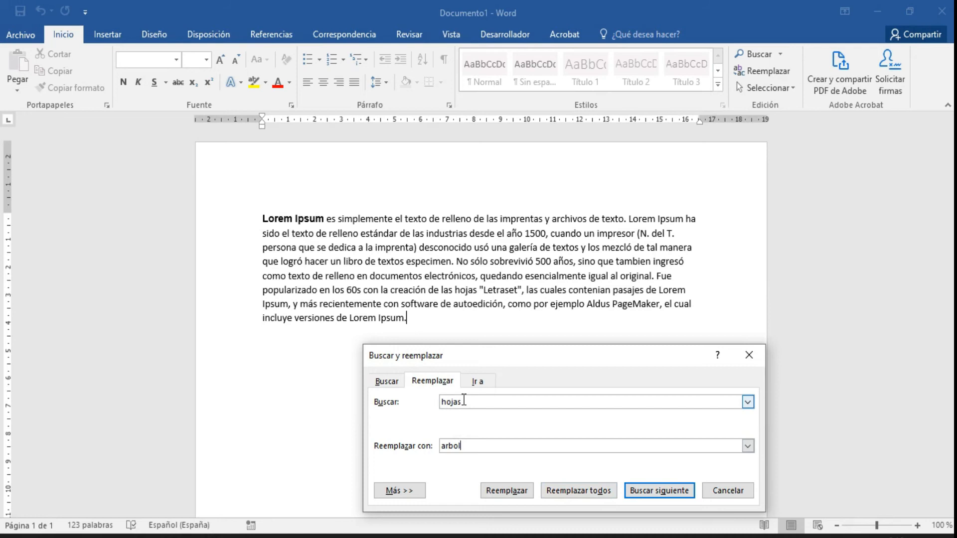
click(579, 492)
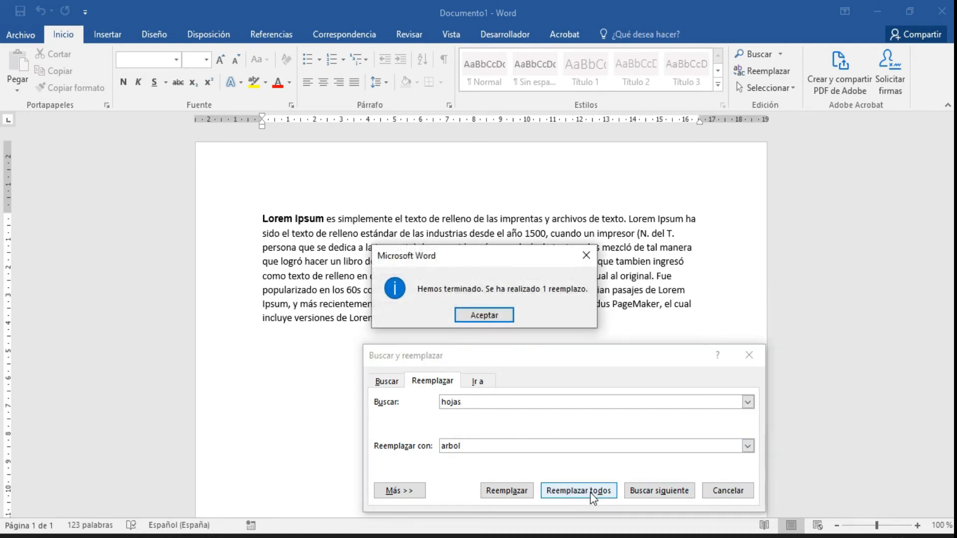
drag(489, 264, 493, 316)
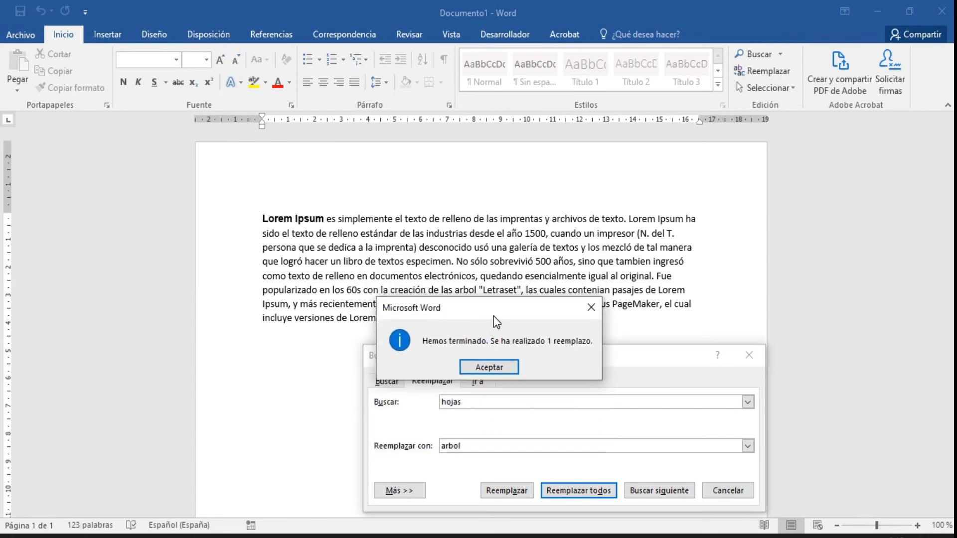
click(494, 369)
double_click(468, 294)
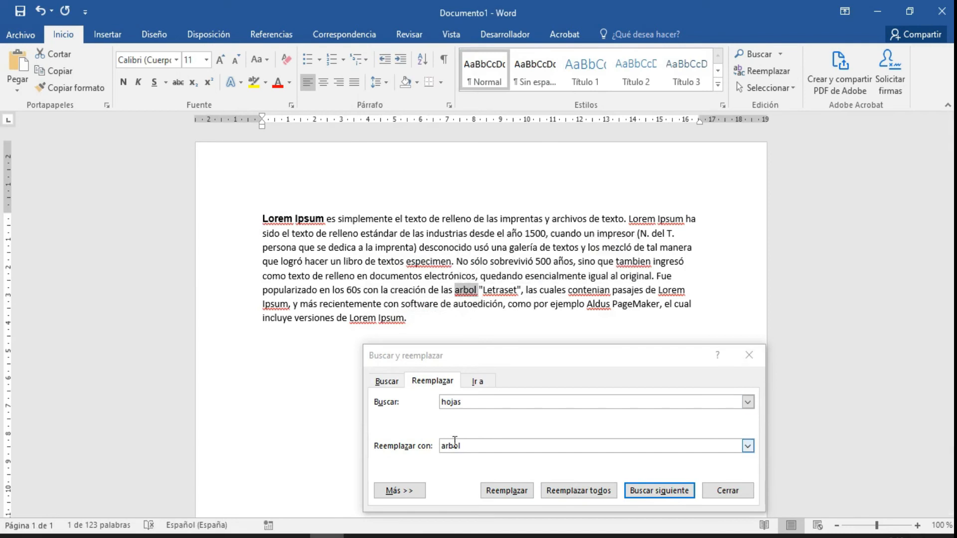
Step: Close the find and replace dialog, select the entire document with Seleccionar todo, and clear the selection
click(731, 493)
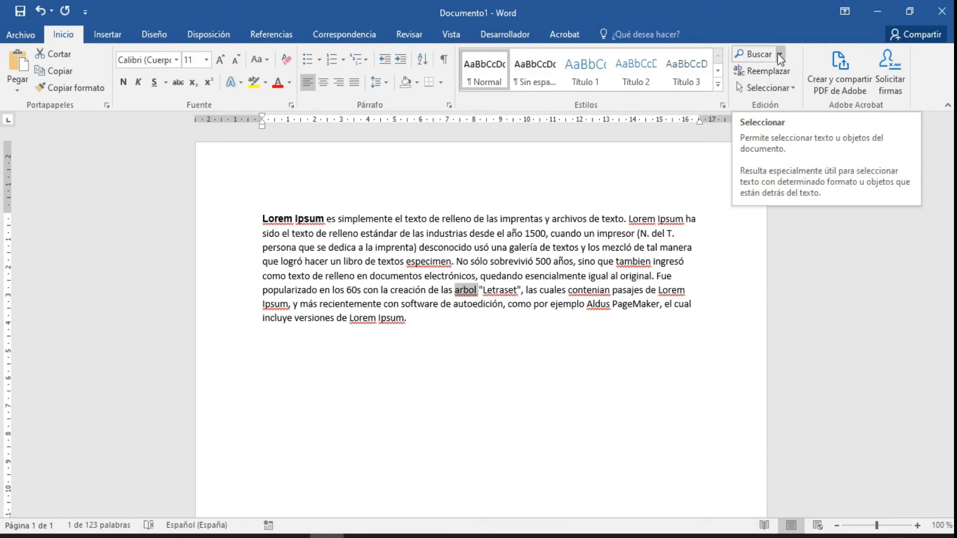
click(788, 88)
click(794, 106)
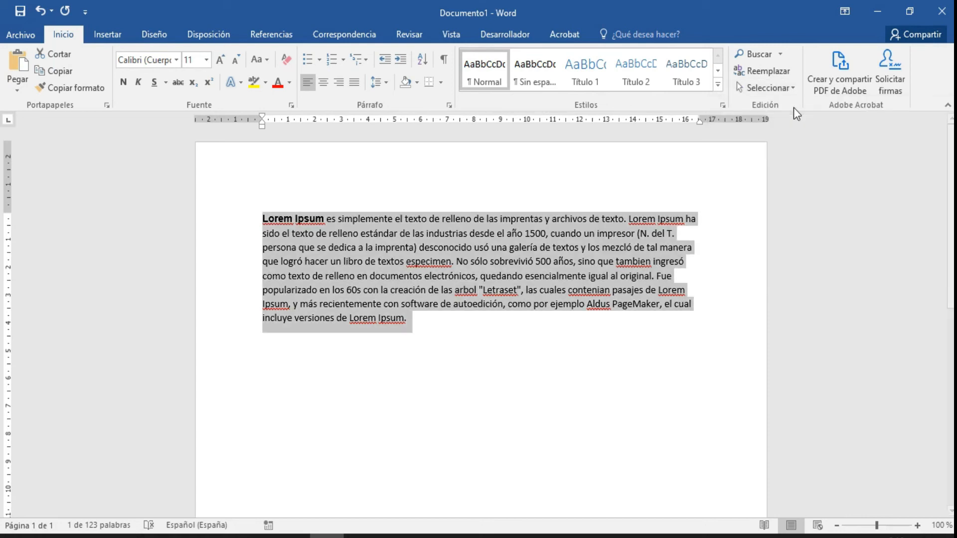
click(551, 369)
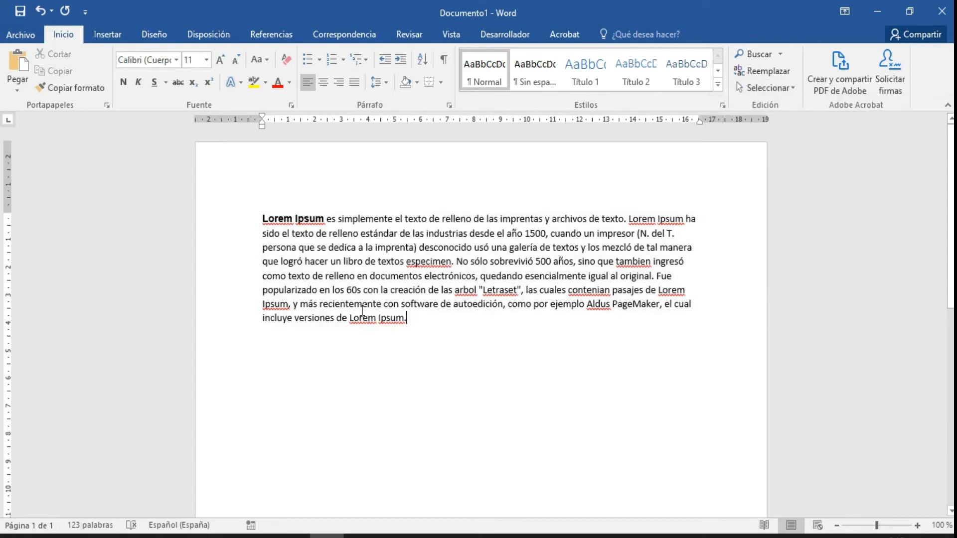
Step: Select the whole Lorem Ipsum paragraph from its end back to its beginning, and deselect it
drag(424, 324, 243, 193)
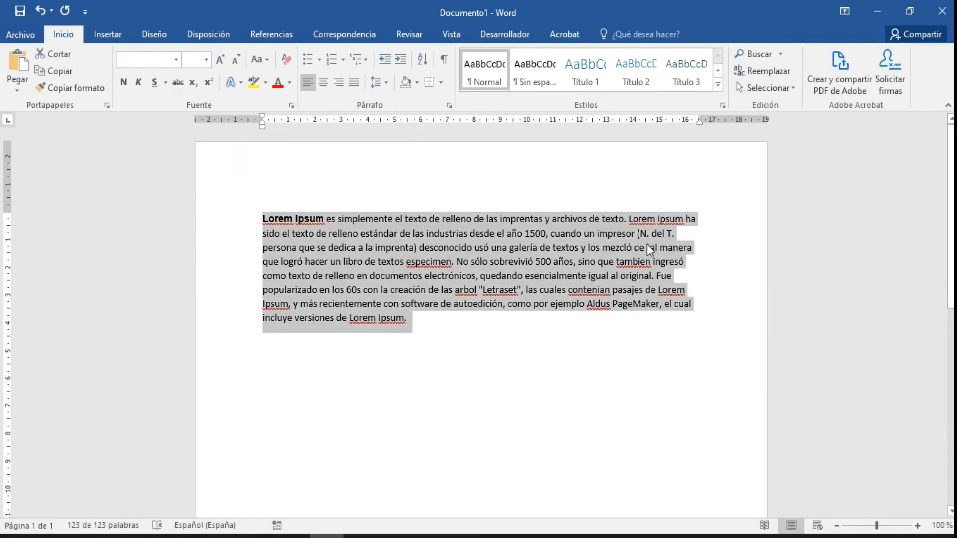
click(787, 88)
click(621, 461)
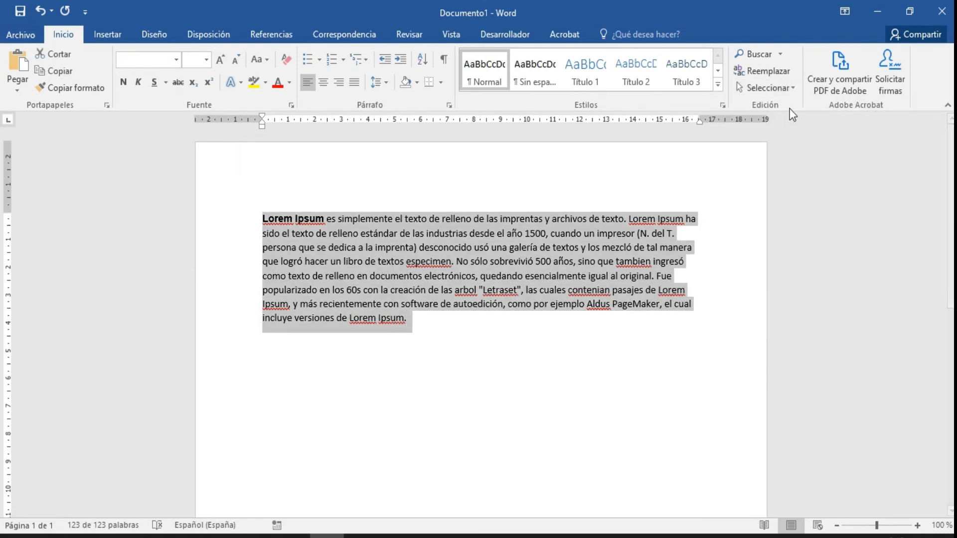
click(567, 382)
Step: Turn on the Seleccionar objetos mode and switch it off again to return to normal text editing
click(768, 88)
click(765, 124)
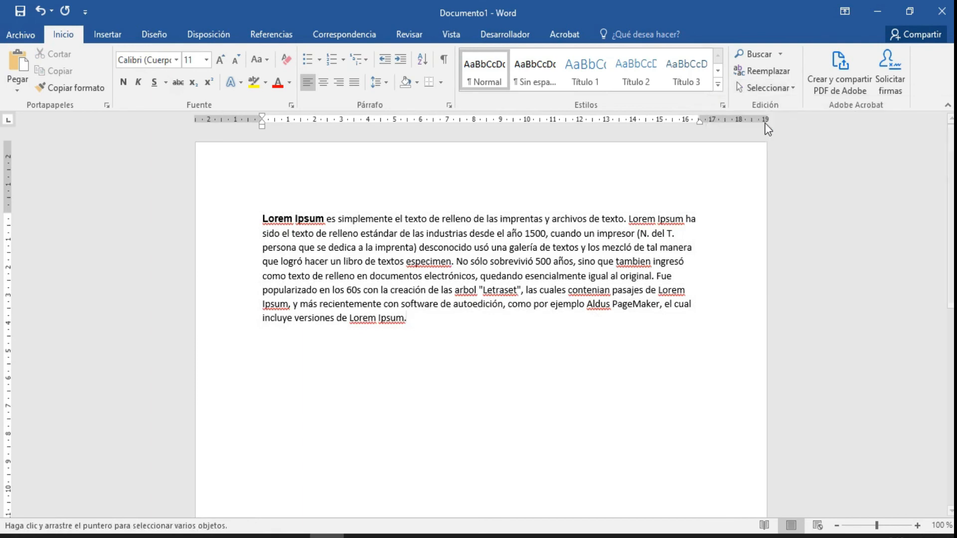
click(765, 89)
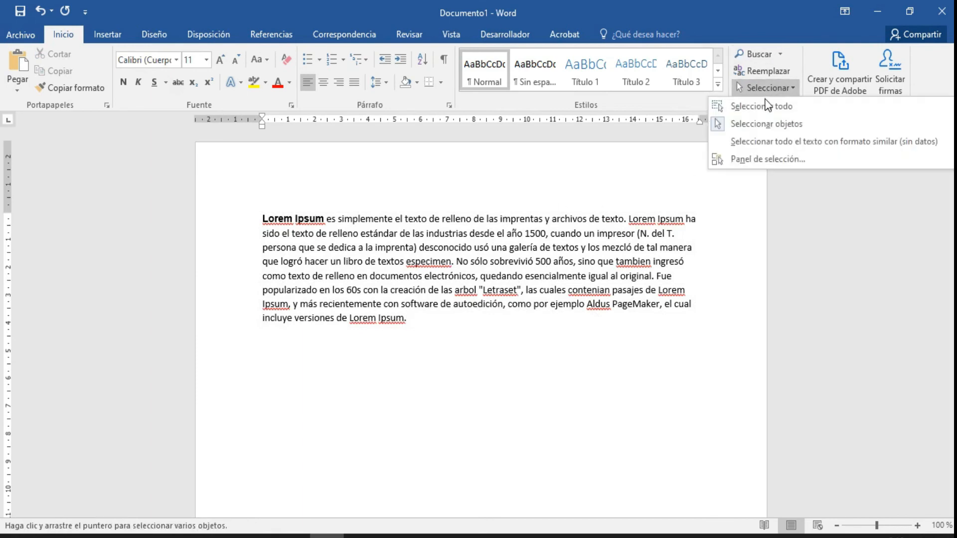
click(740, 130)
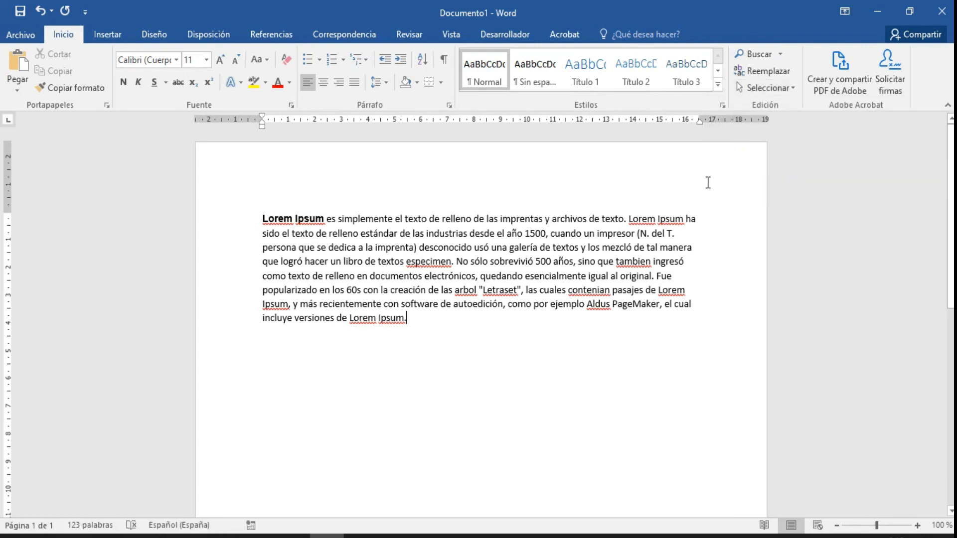
Step: Place the cursor at the end of the paragraph and select all of the document's text
click(415, 324)
key(ctrl+a)
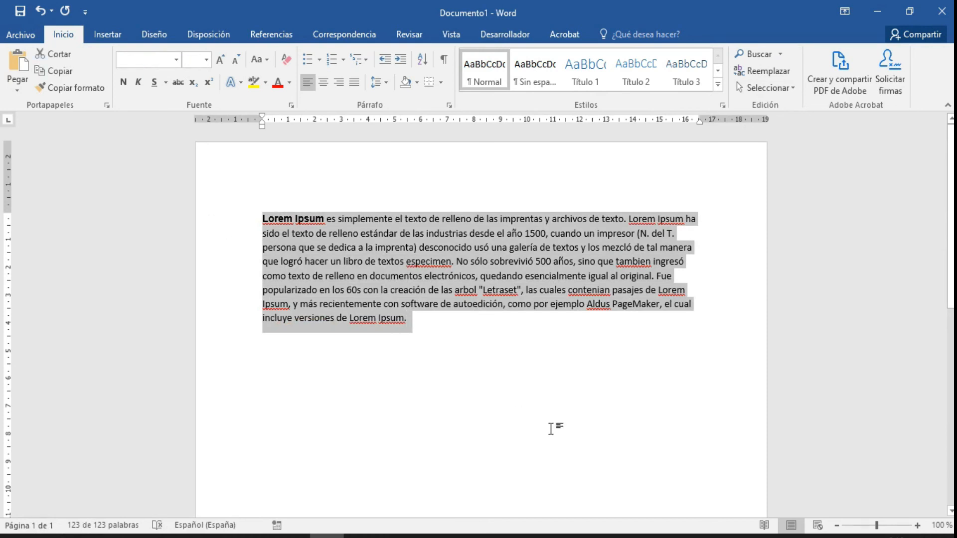